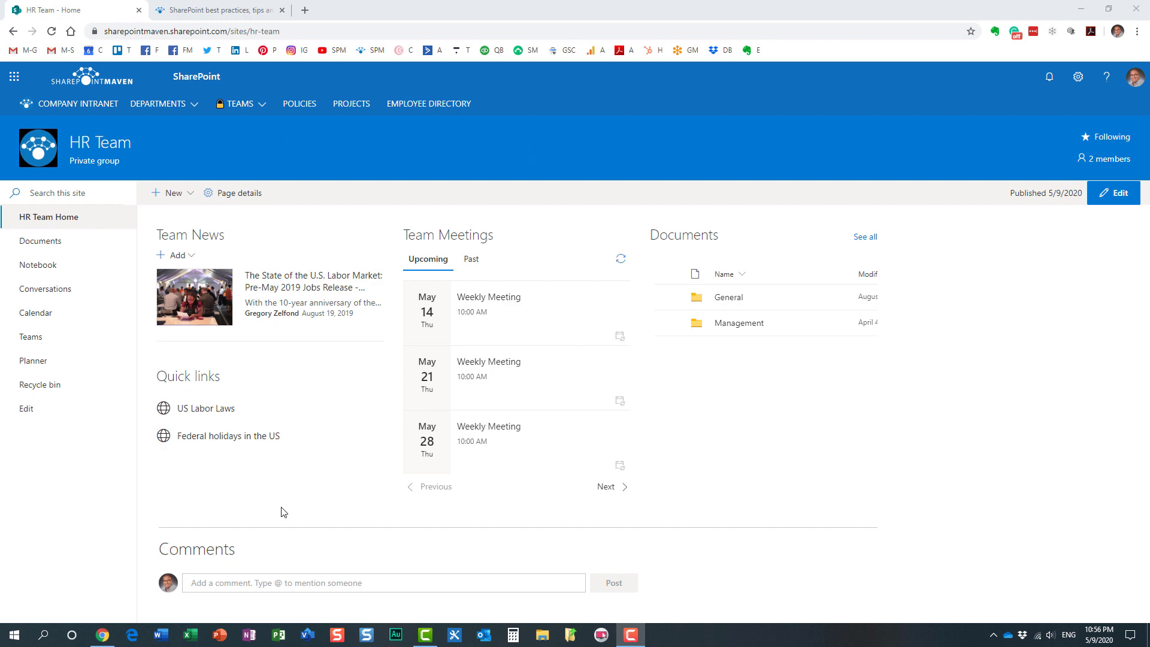
Go to the Company Intranet home page from the hub navigation bar
left_click(84, 105)
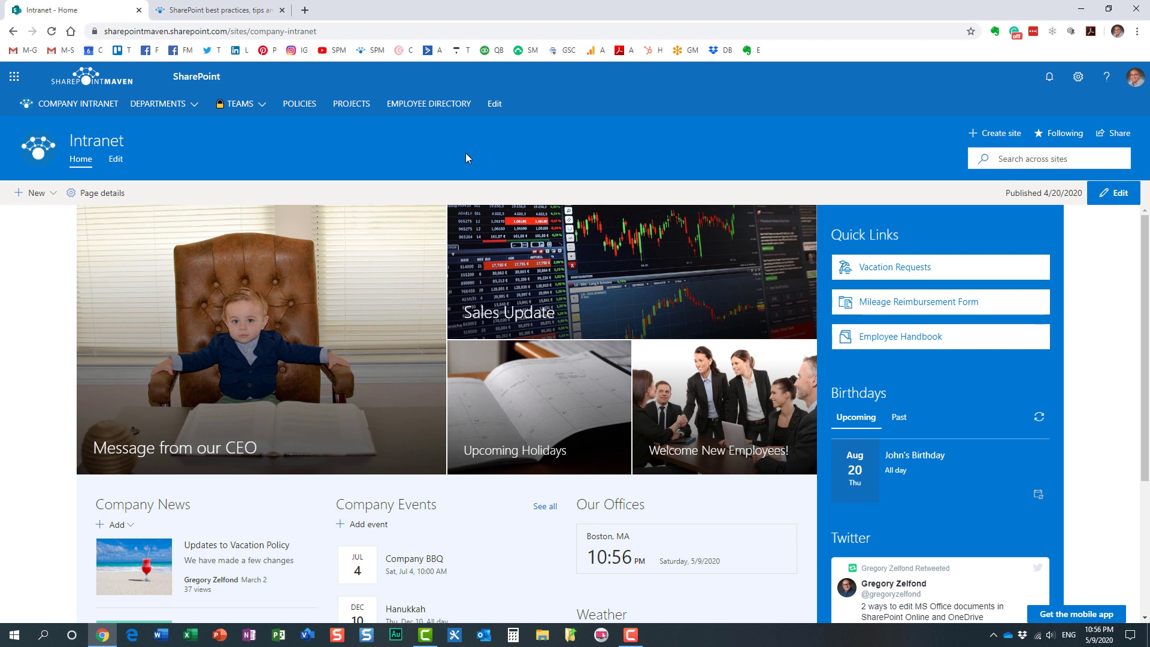
Return to the HR team site through the TEAMS menu in the hub navigation
left_click(249, 102)
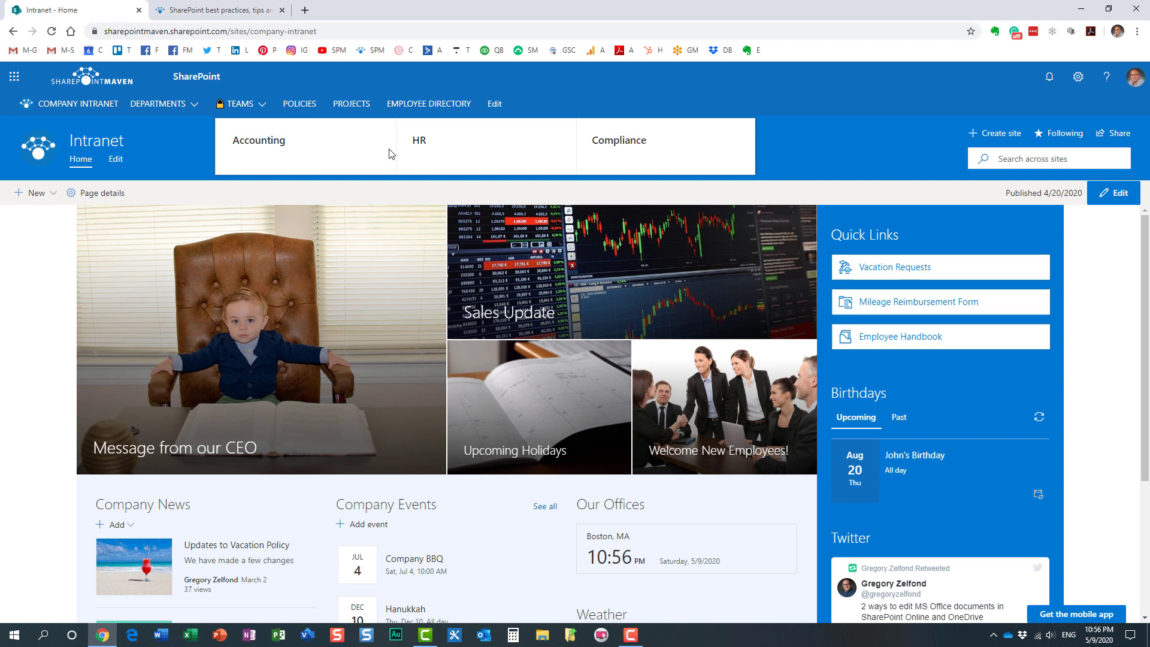
left_click(418, 143)
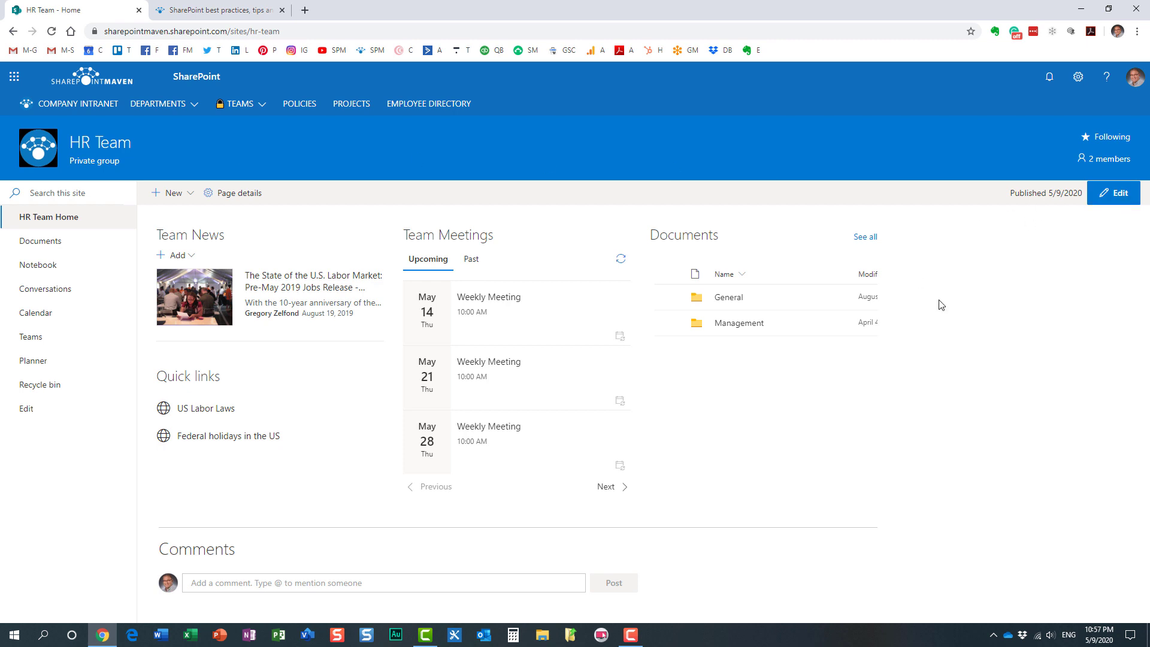
Edit the HR Team home page and insert an RSS connector web part below Documents
left_click(1117, 194)
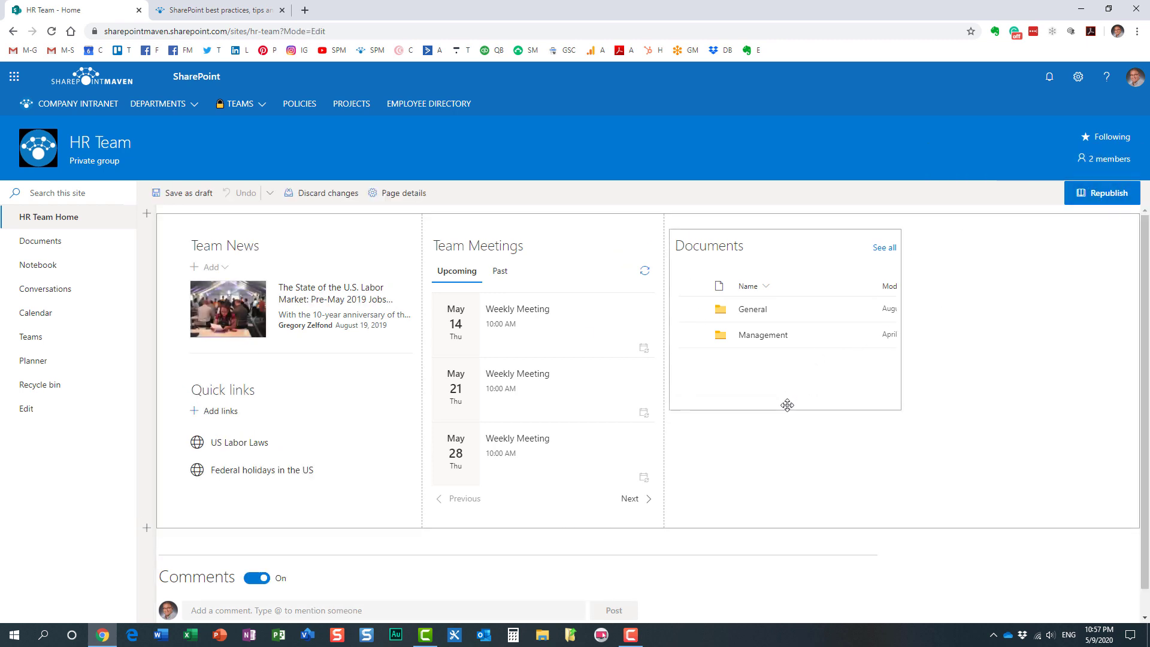
left_click(784, 419)
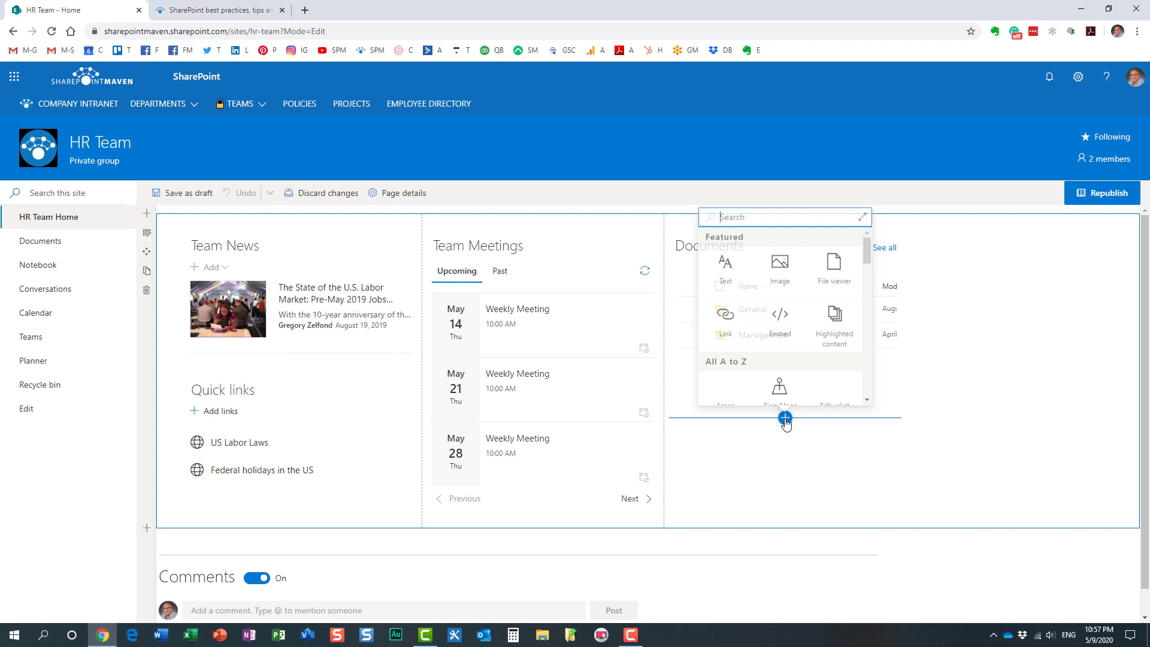
left_click_drag(867, 258, 866, 357)
left_click(779, 353)
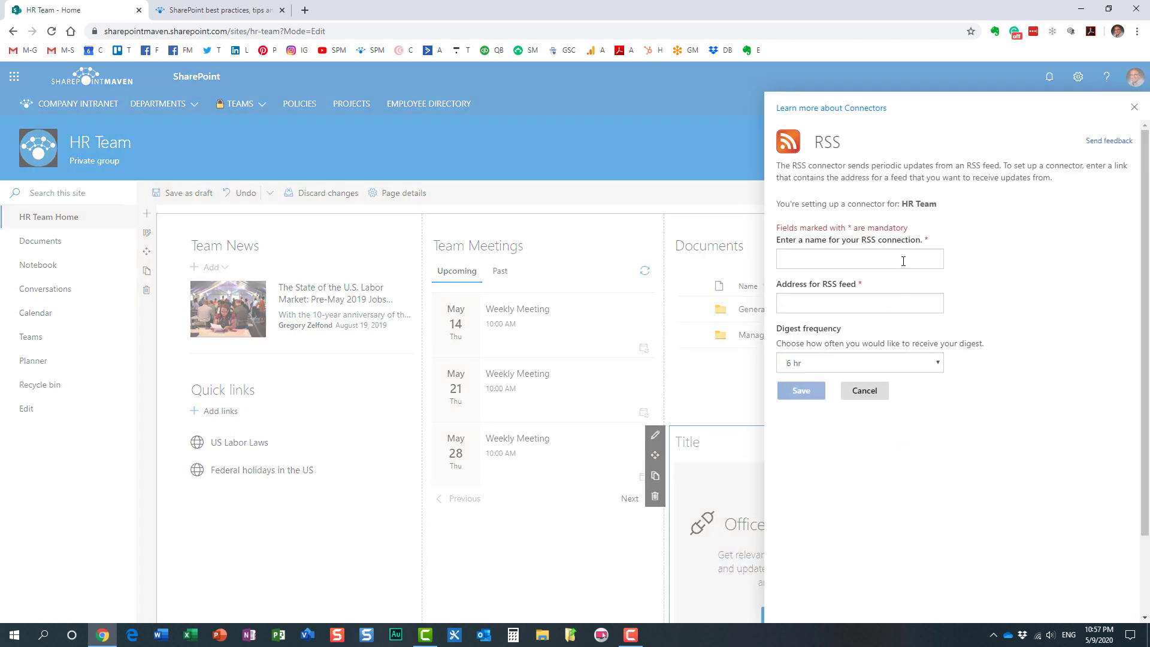
Enter 'SharePoint Maven Blog' as the RSS connection name
left_click(812, 260)
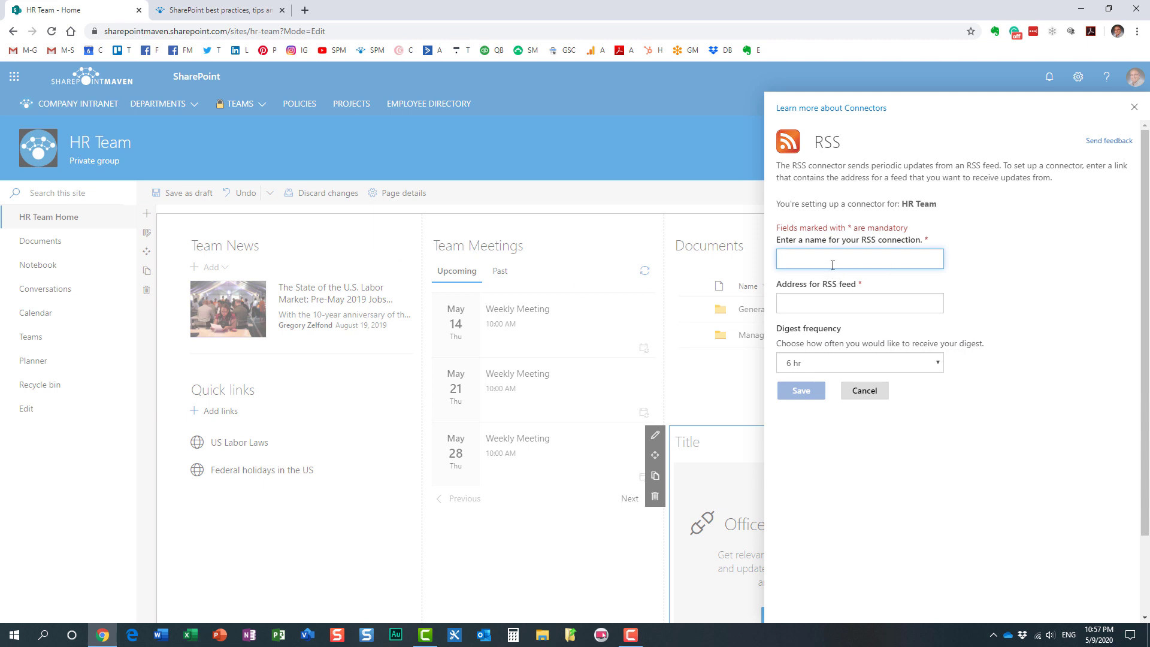
type("SharePoint Maven Blog")
Open the SharePoint Maven blog feed at .../blog-sharepoint-best-practices/feed/ and copy its URL
left_click(222, 13)
left_click(328, 31)
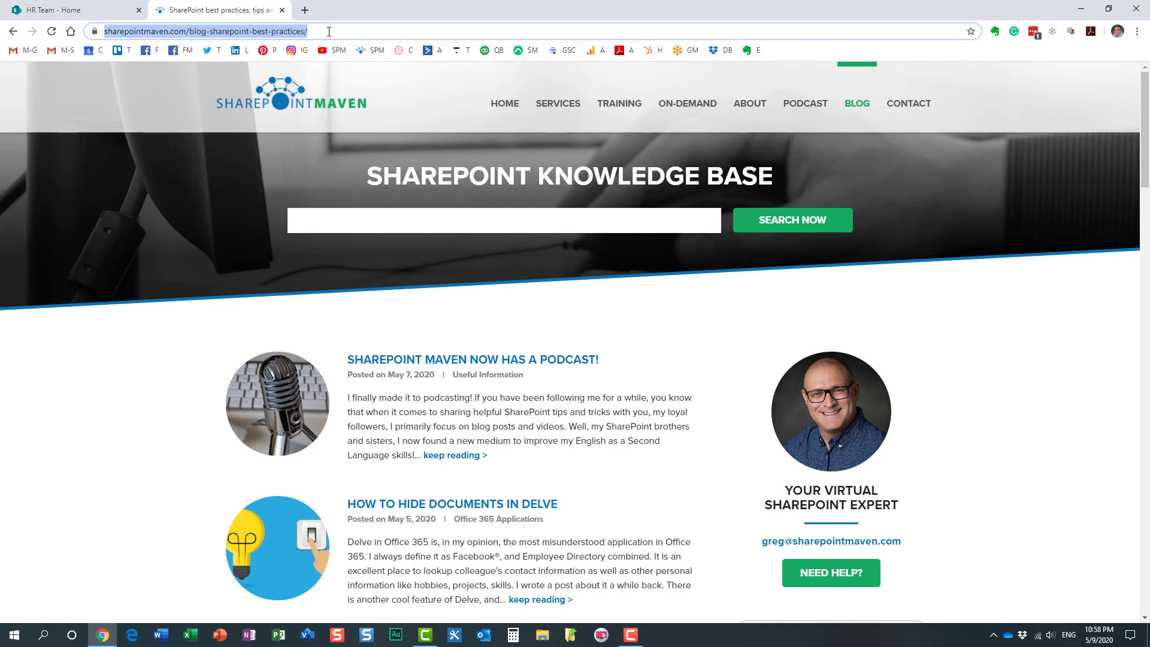
left_click(334, 31)
type("feed")
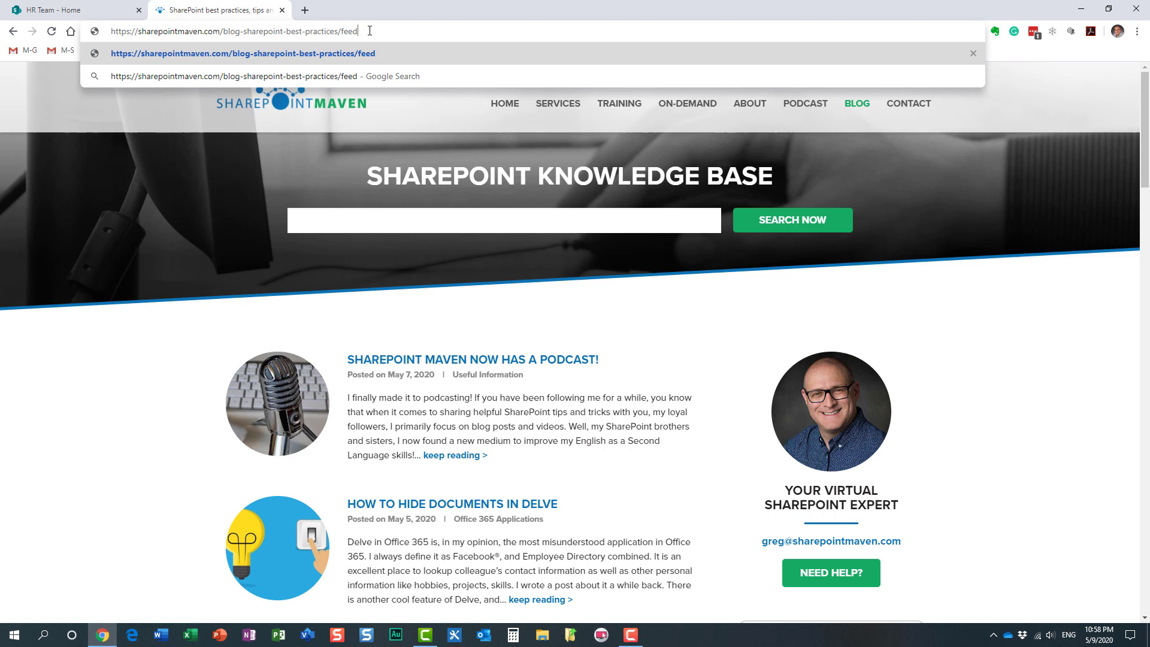
key("Return")
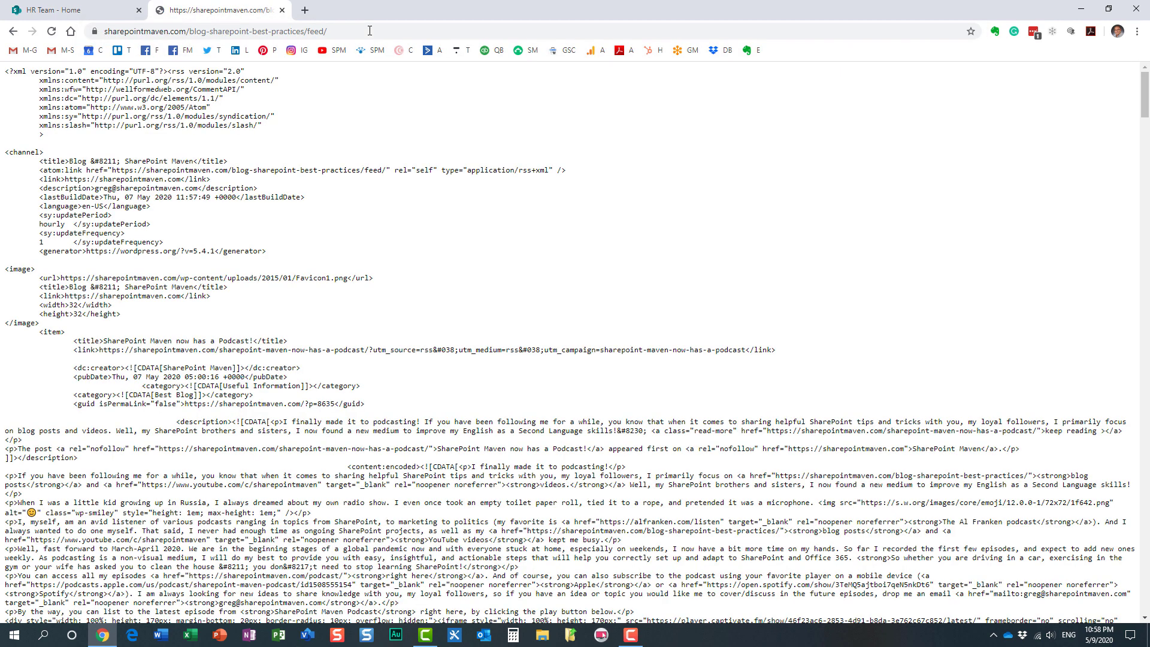
left_click(343, 31)
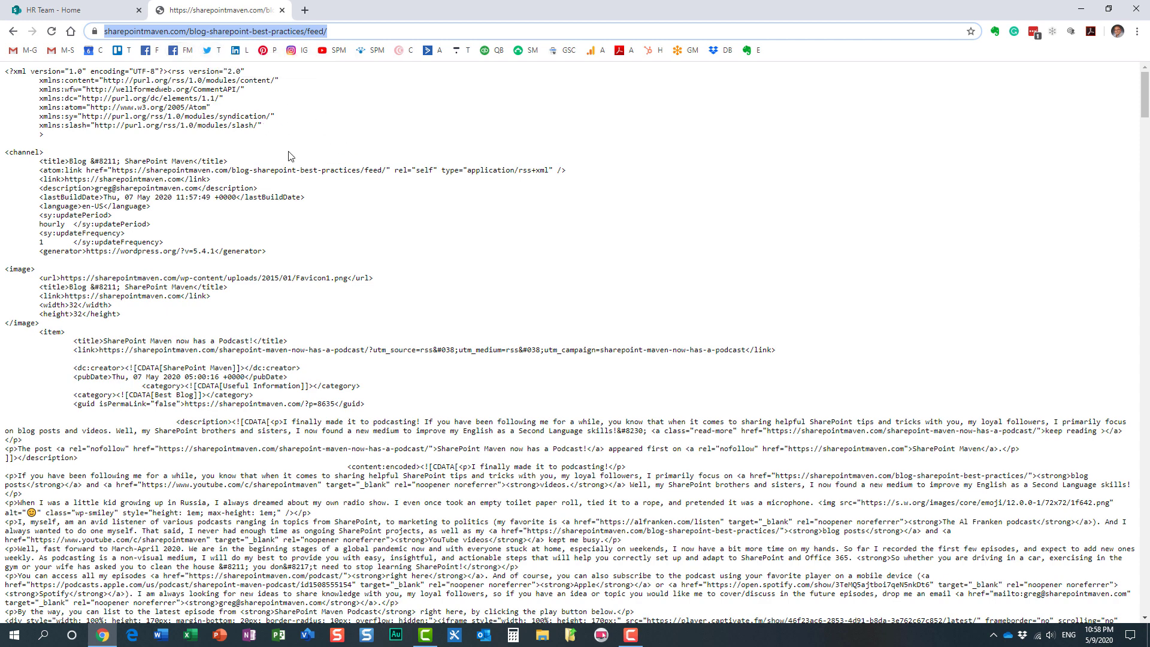
Paste the copied feed URL into the RSS feed address, keep a 6 hr digest, and save
left_click(80, 13)
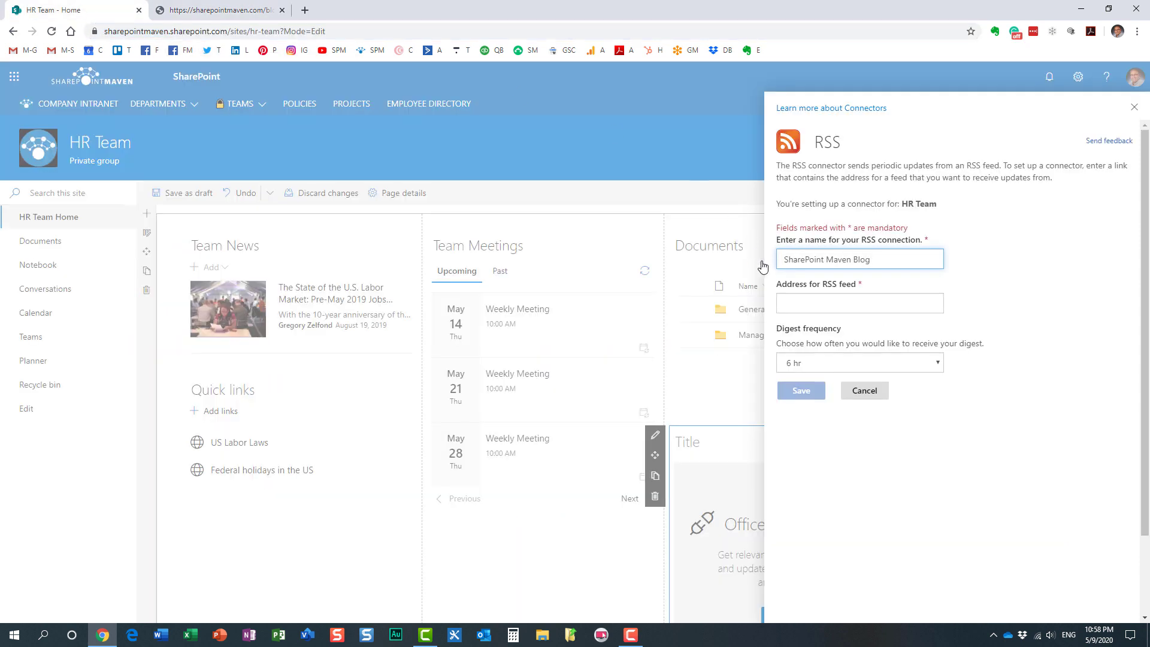
left_click(816, 303)
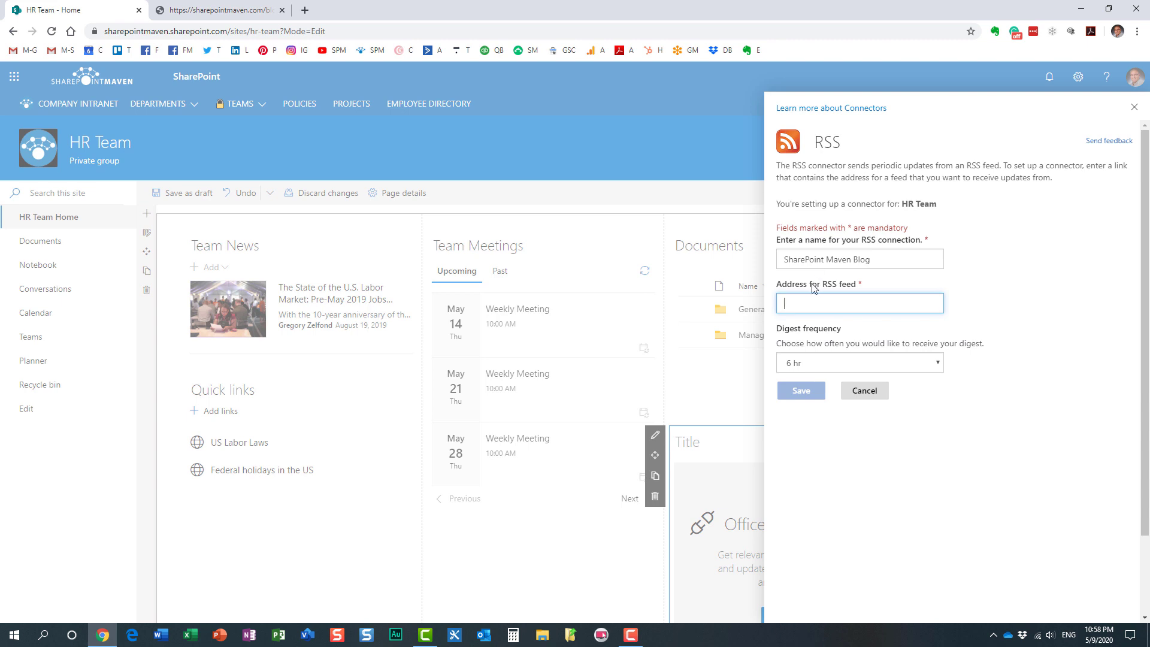
key("ctrl+v")
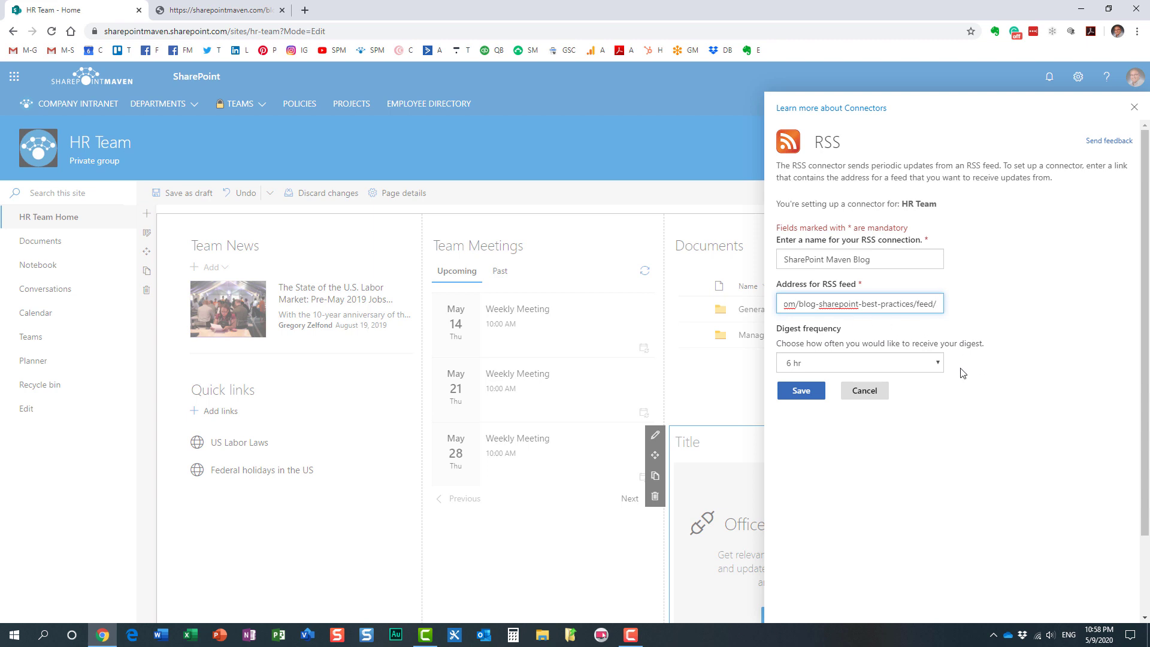
left_click(938, 366)
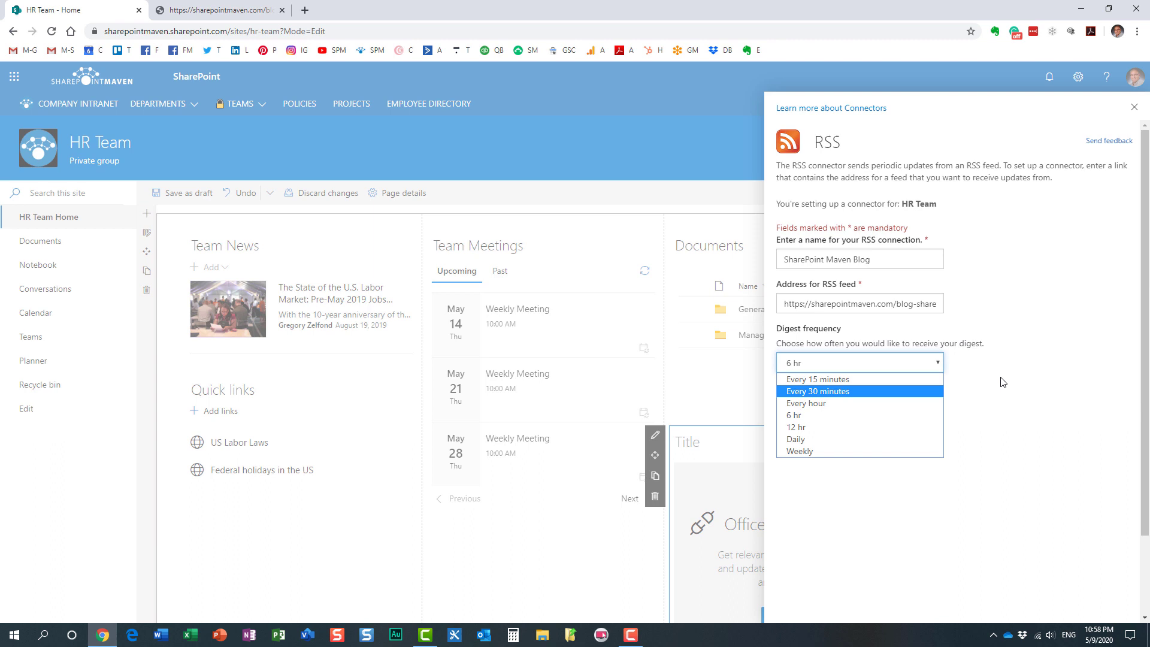
left_click(850, 417)
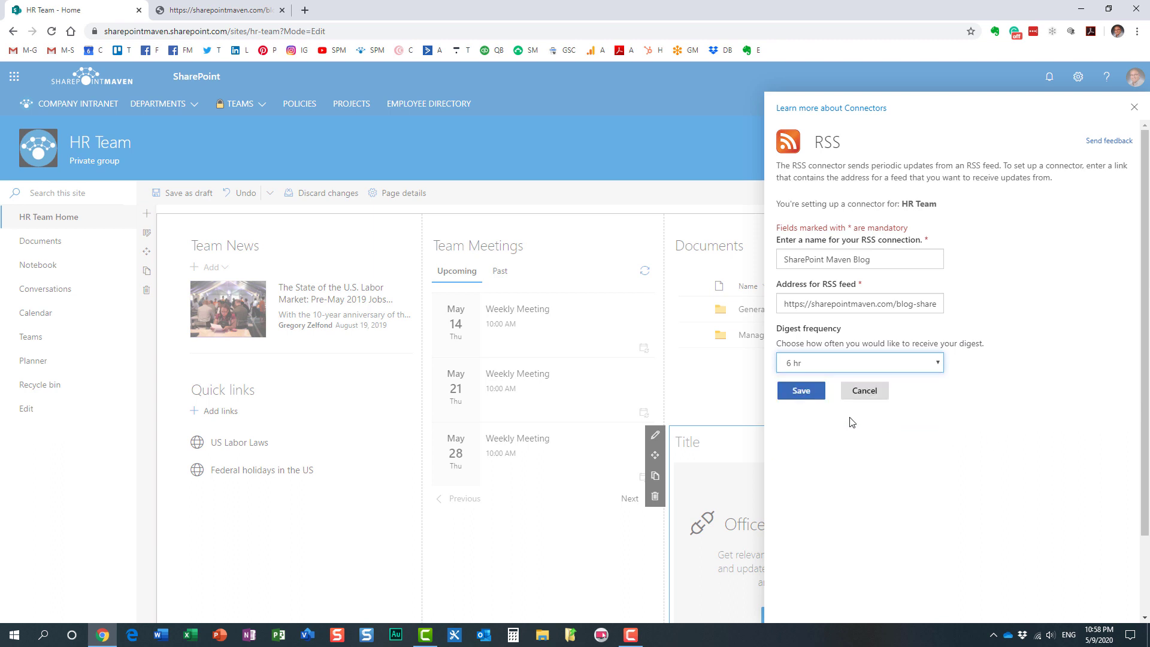
left_click(937, 365)
left_click(937, 365)
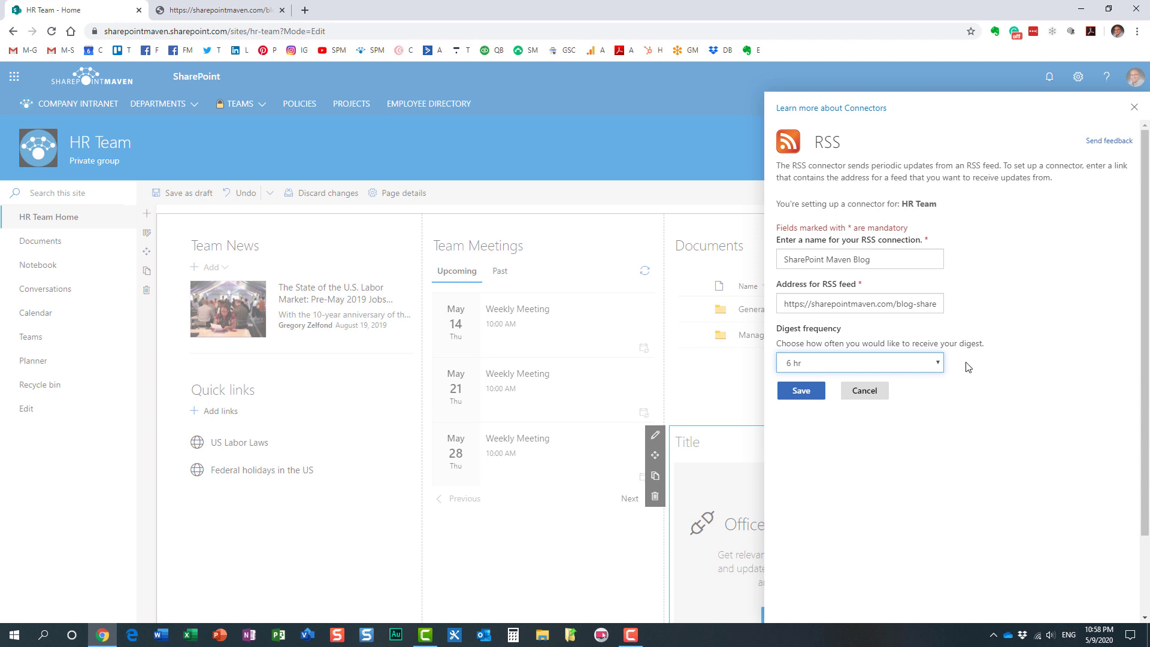
left_click(811, 395)
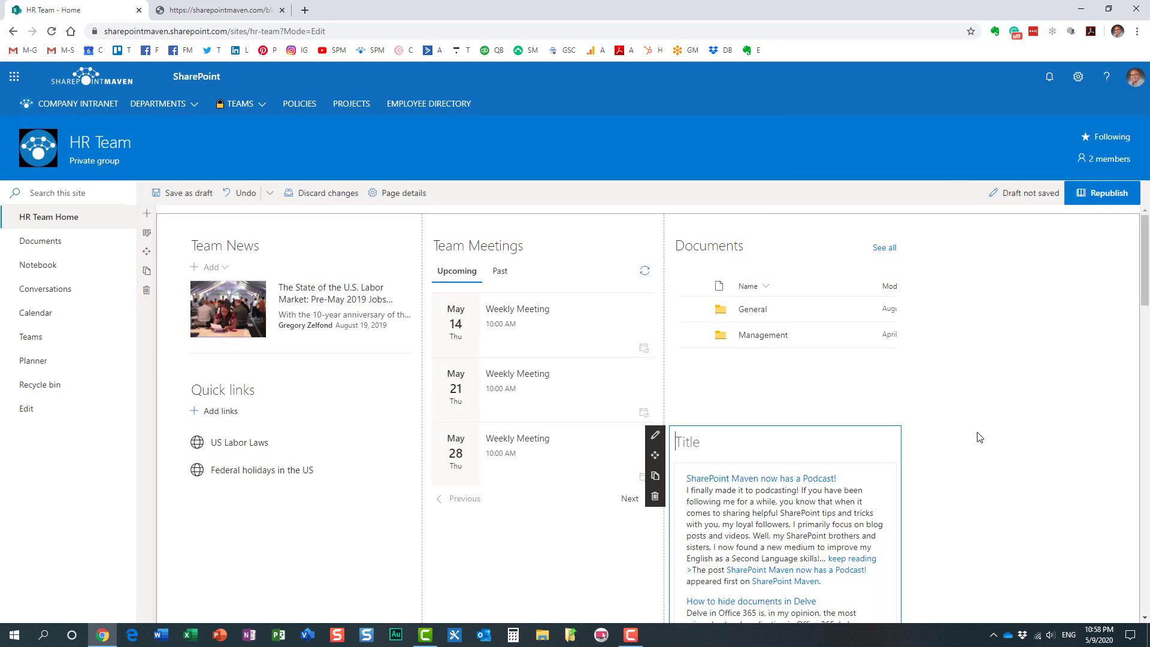
scroll(1003, 441, "down", 2)
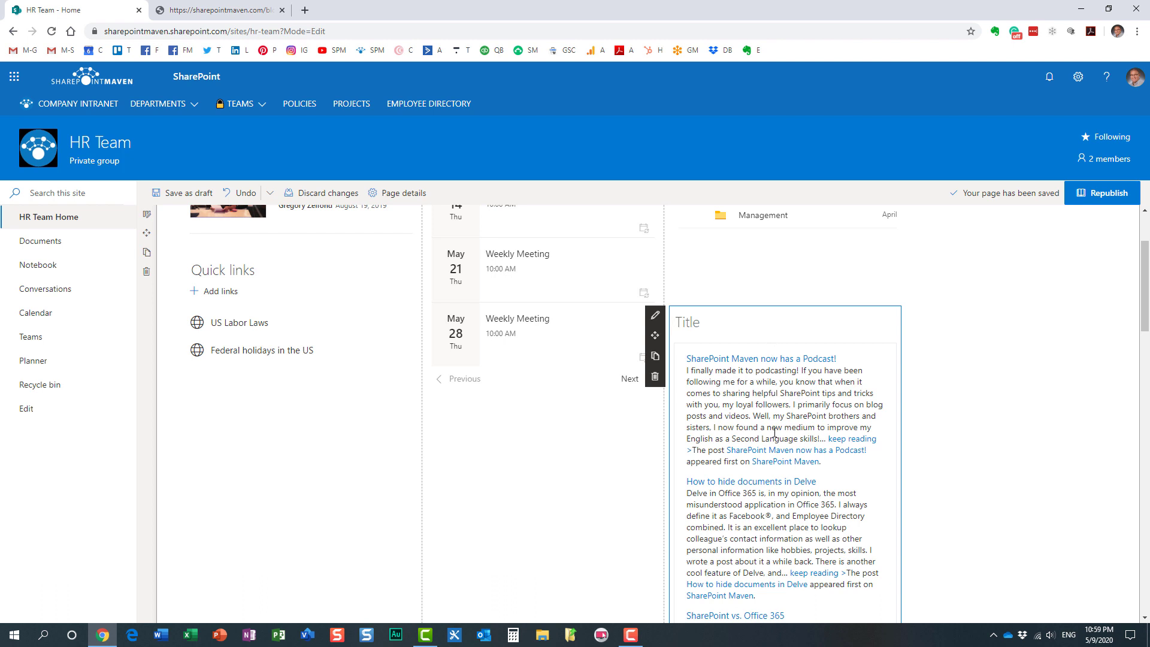
scroll(791, 401, "down", 3)
scroll(771, 390, "up", 1)
scroll(770, 389, "up", 3)
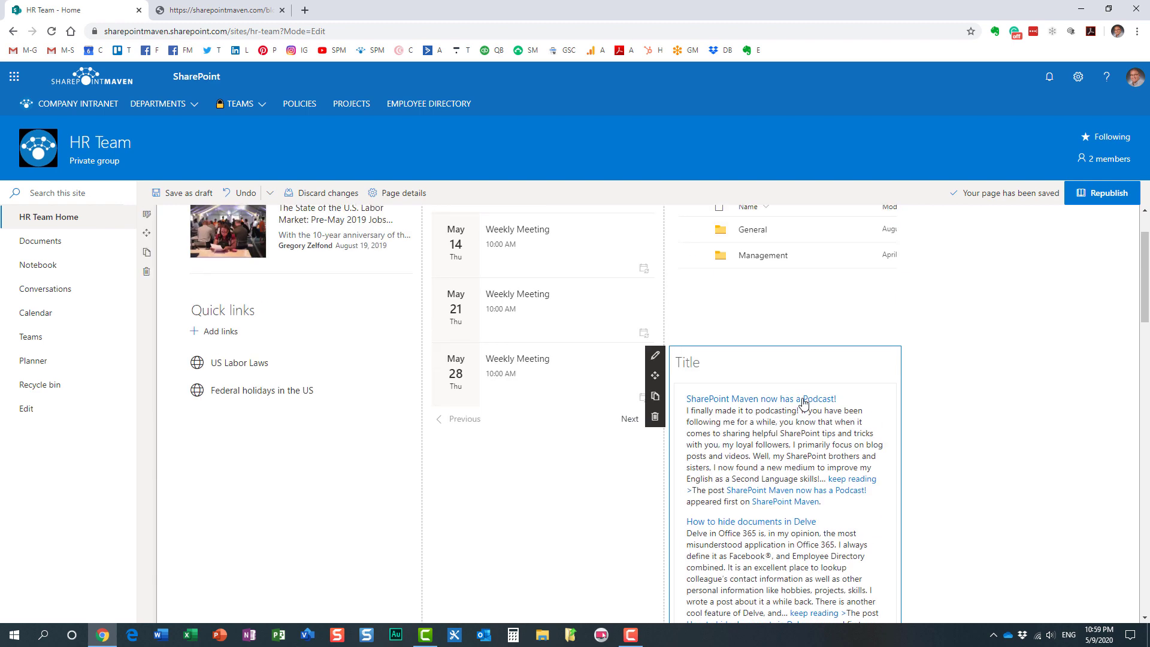
scroll(802, 413, "down", 3)
scroll(796, 411, "down", 5)
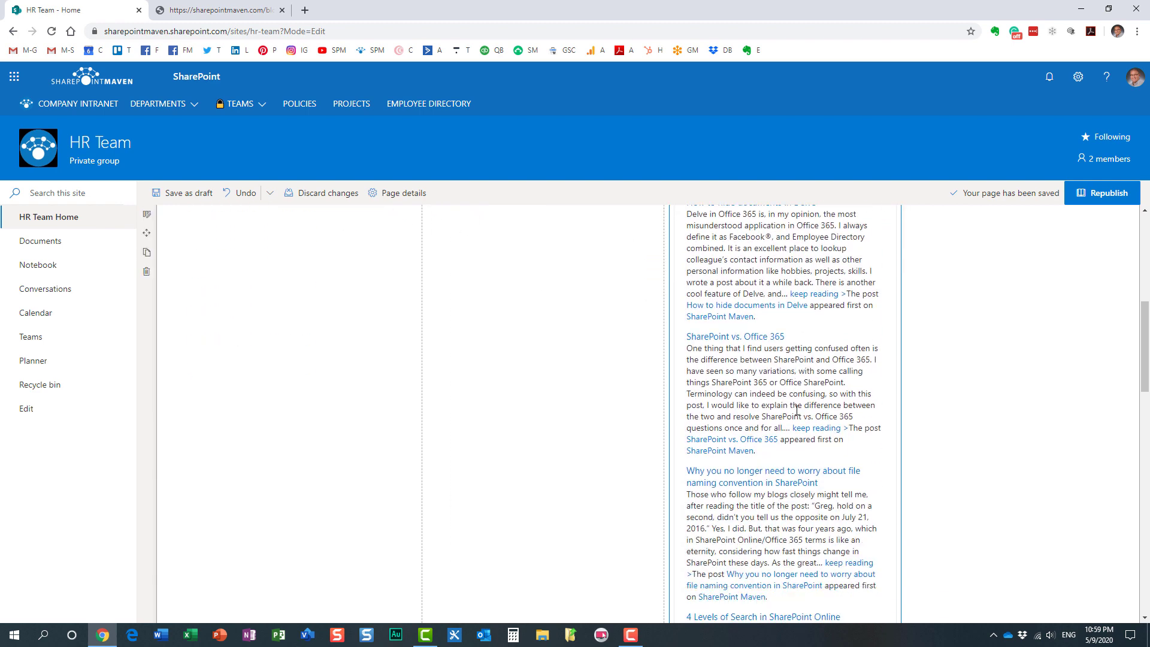
scroll(797, 411, "up", 10)
scroll(795, 410, "up", 1)
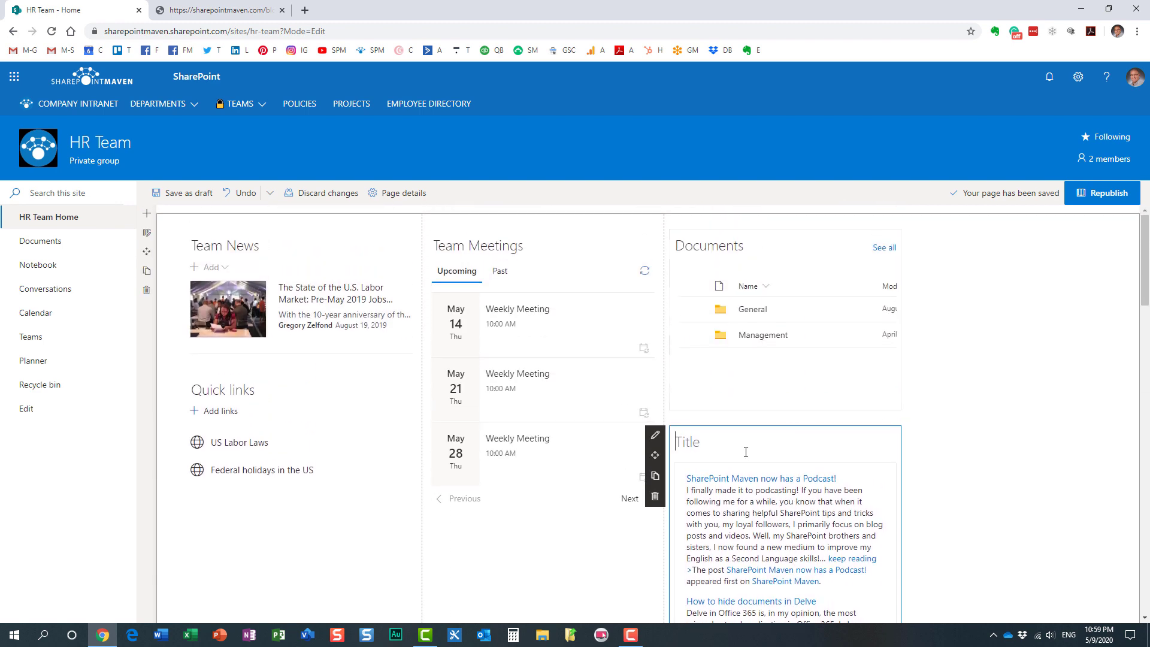
scroll(704, 444, "down", 1)
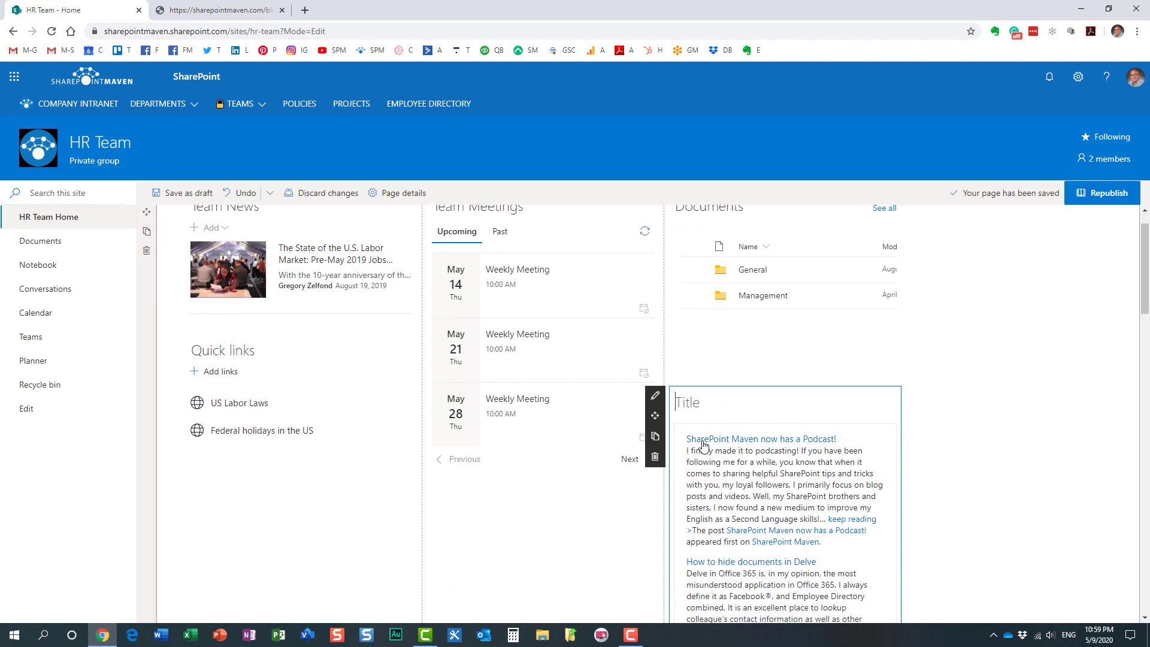
Title the RSS web part 'Blog' and republish the HR Team home page
left_click(702, 403)
type("Blog")
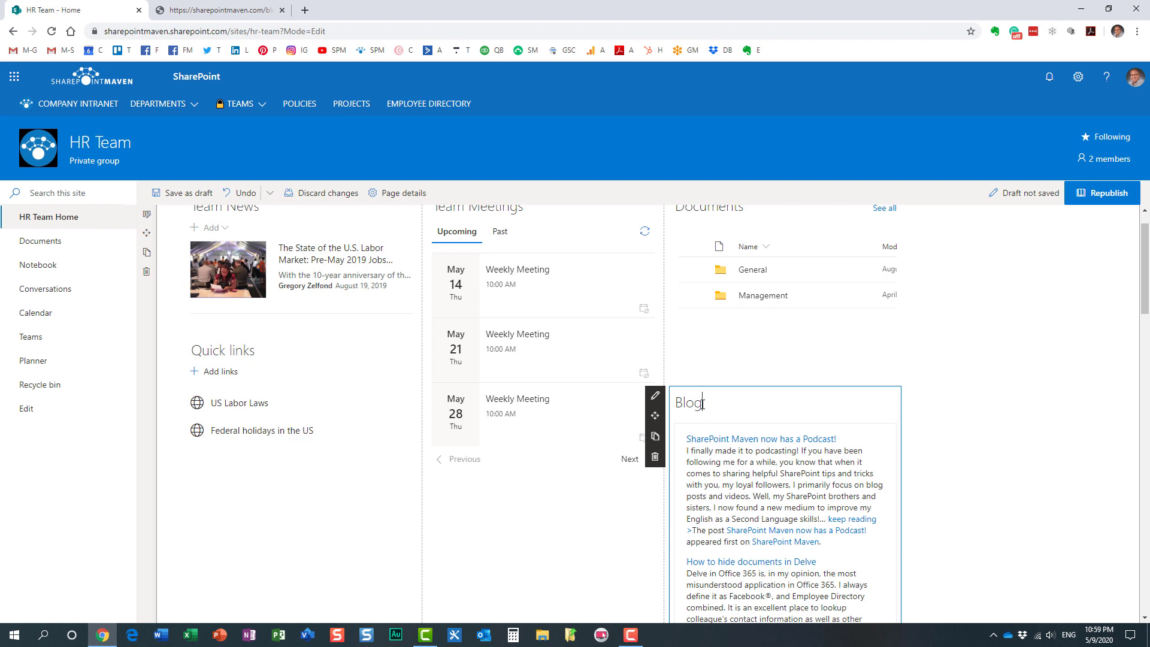
left_click(1103, 194)
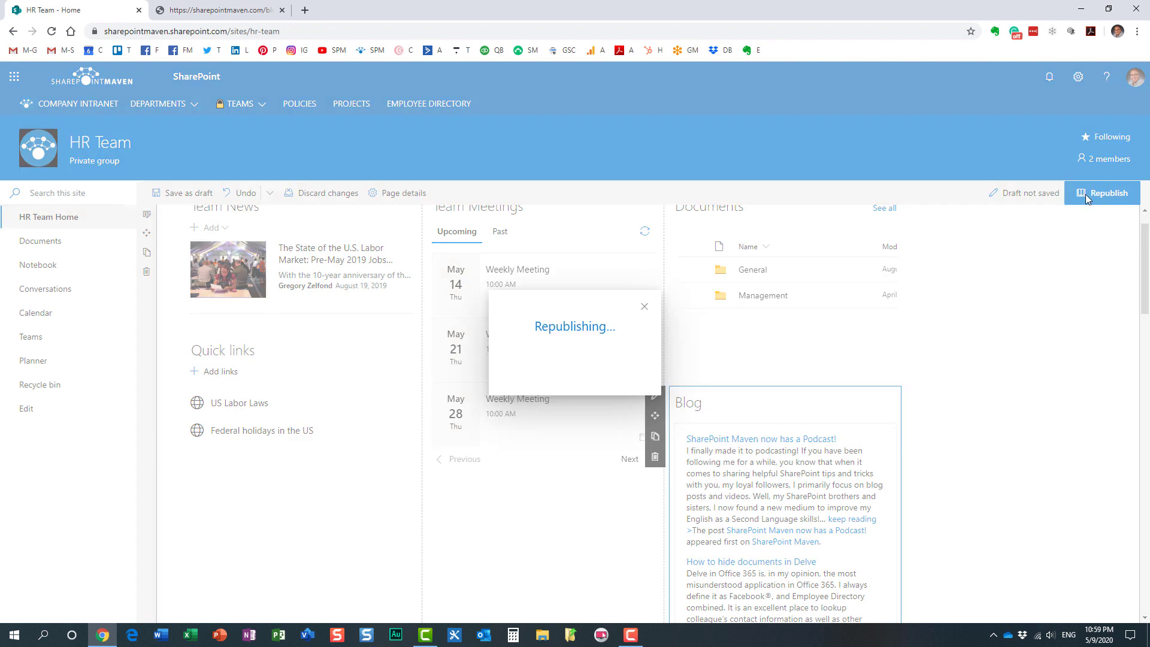